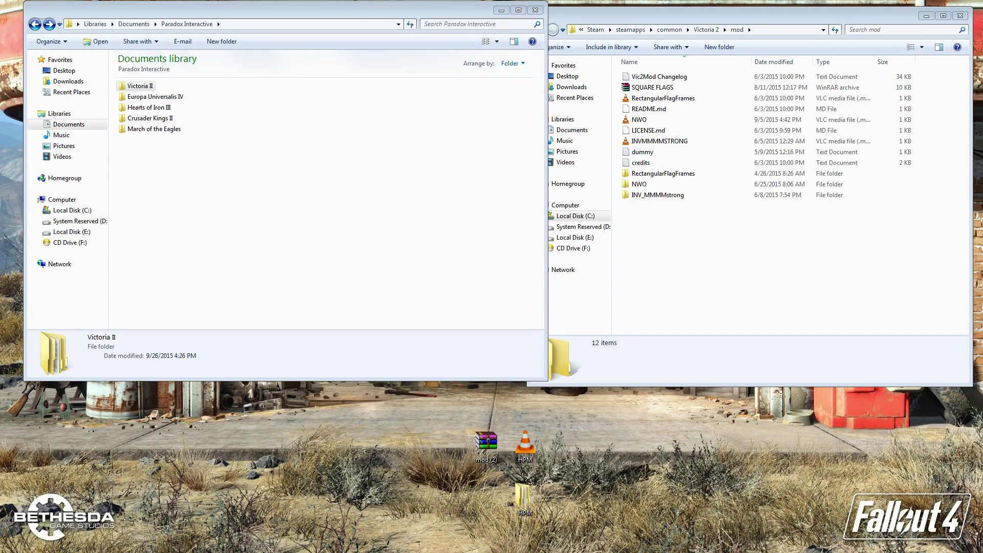
Step: Place the Paradox Interactive window beside the mod folder window, and go up from mod to the Victoria 2 game folder
left_click_drag(397, 14, 377, 19)
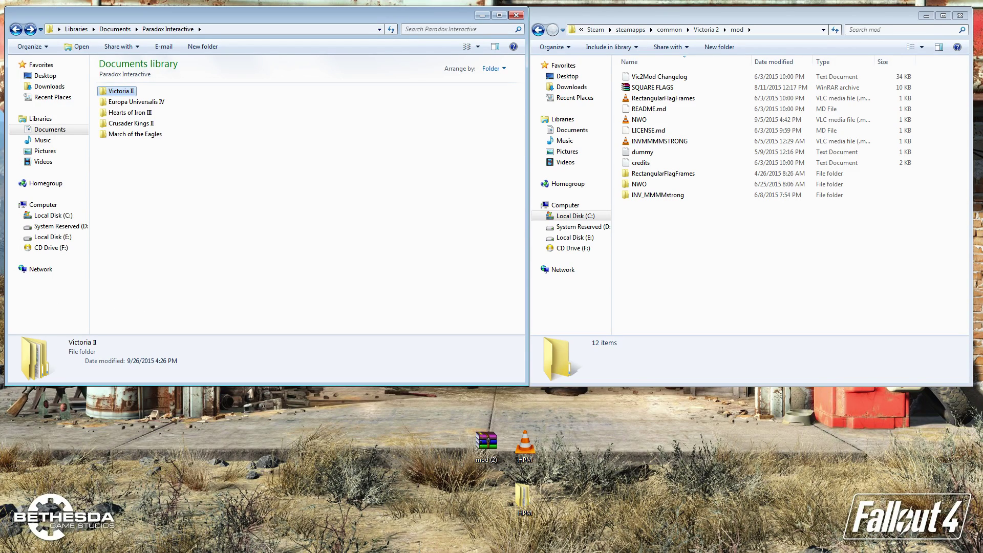
left_click(686, 285)
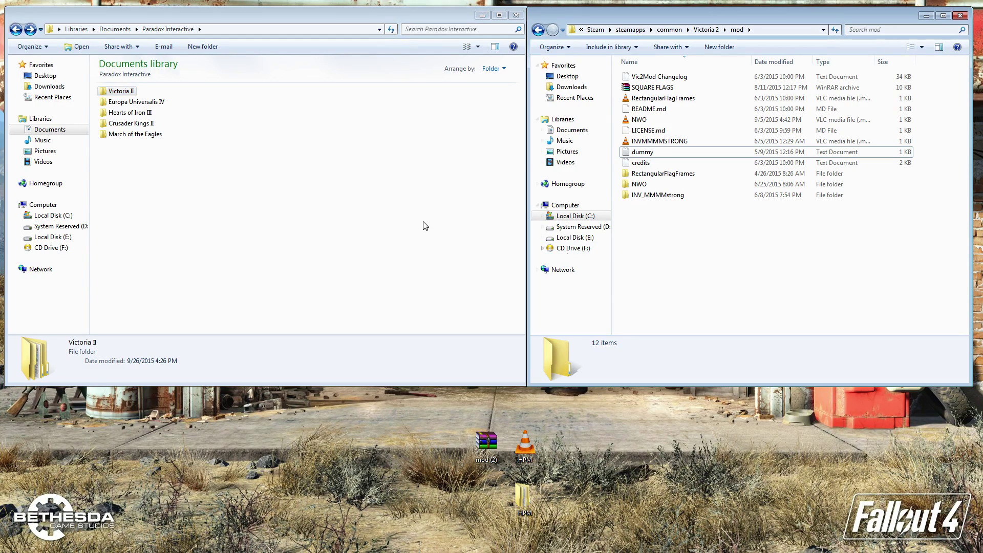
left_click(287, 219)
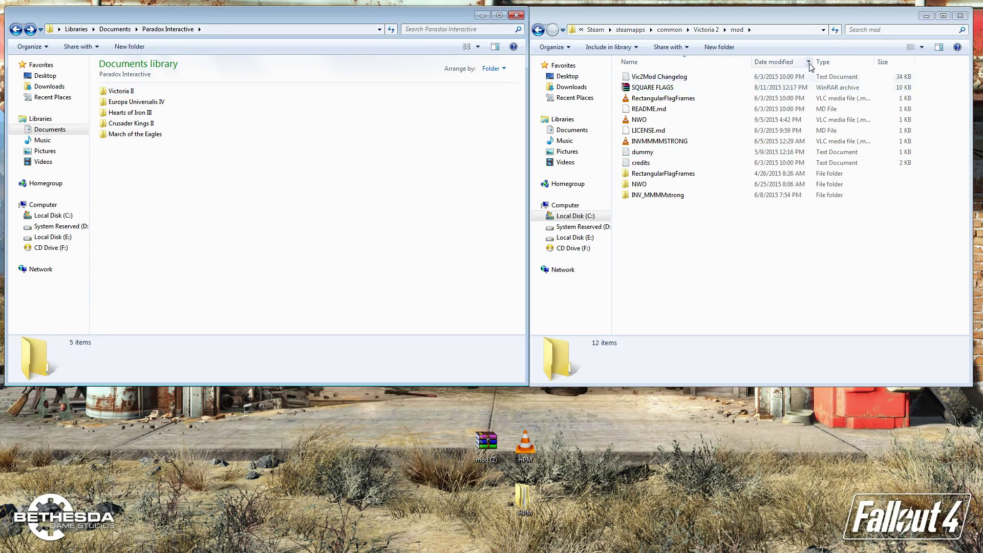
left_click(706, 29)
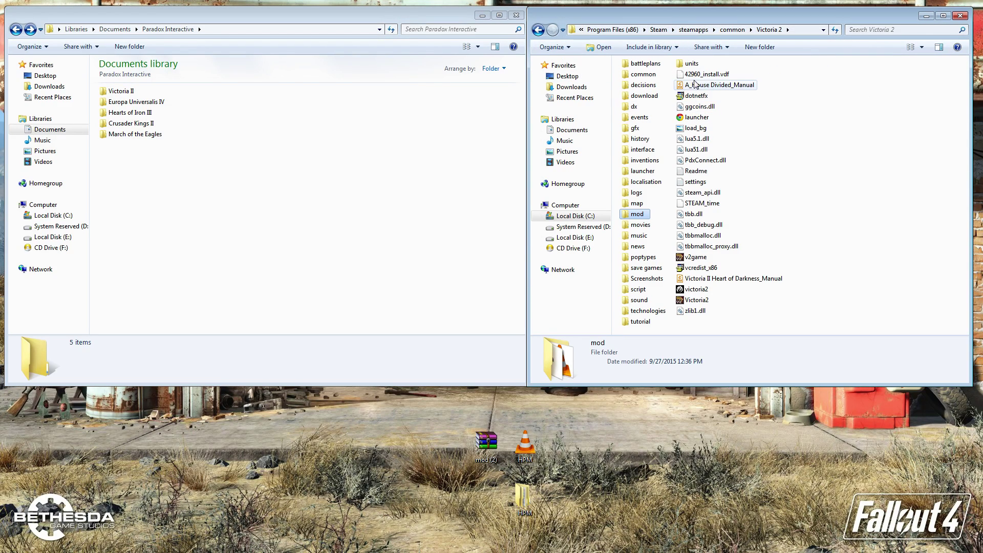
left_click(699, 261)
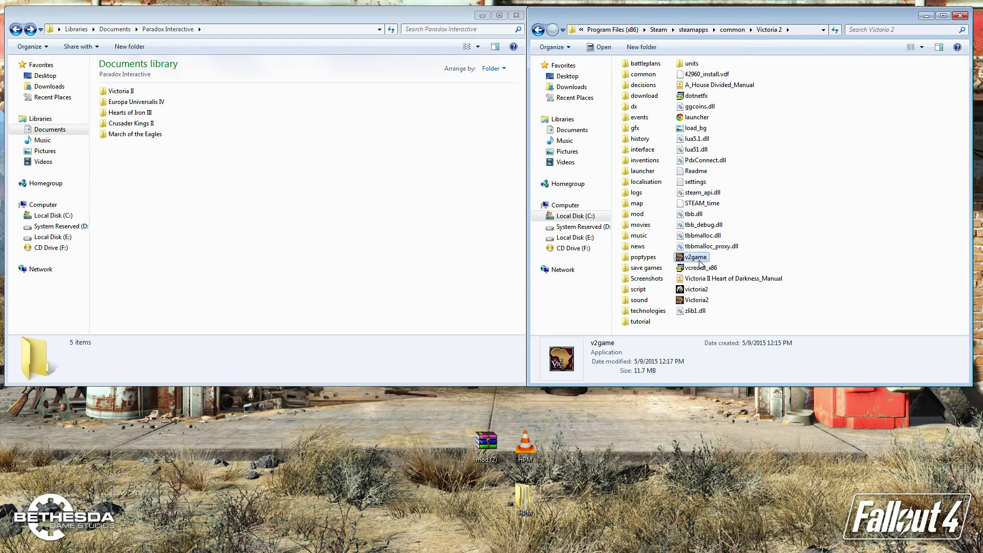
left_click(822, 297)
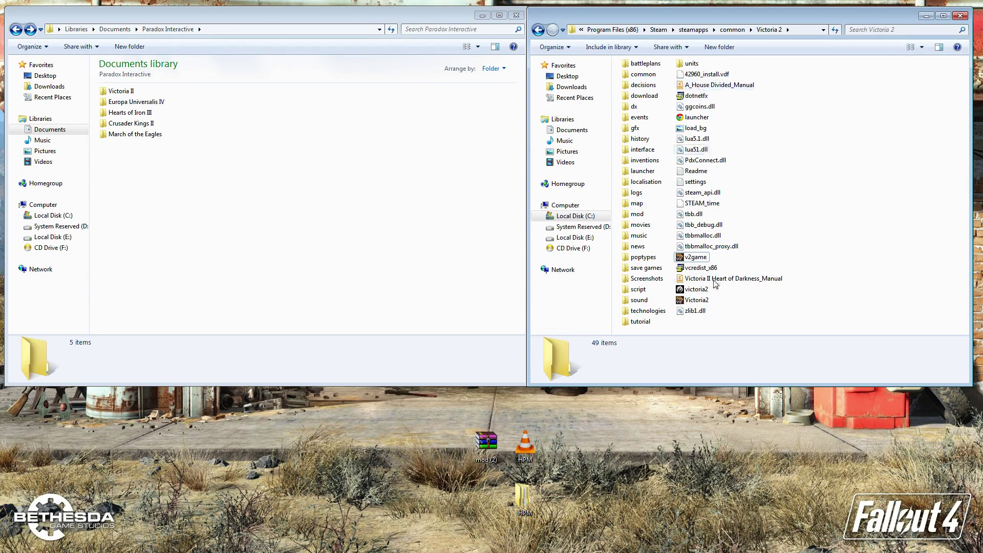
Step: Open the Victoria II folder in the Documents library and examine the mod folders inside it
left_click(134, 154)
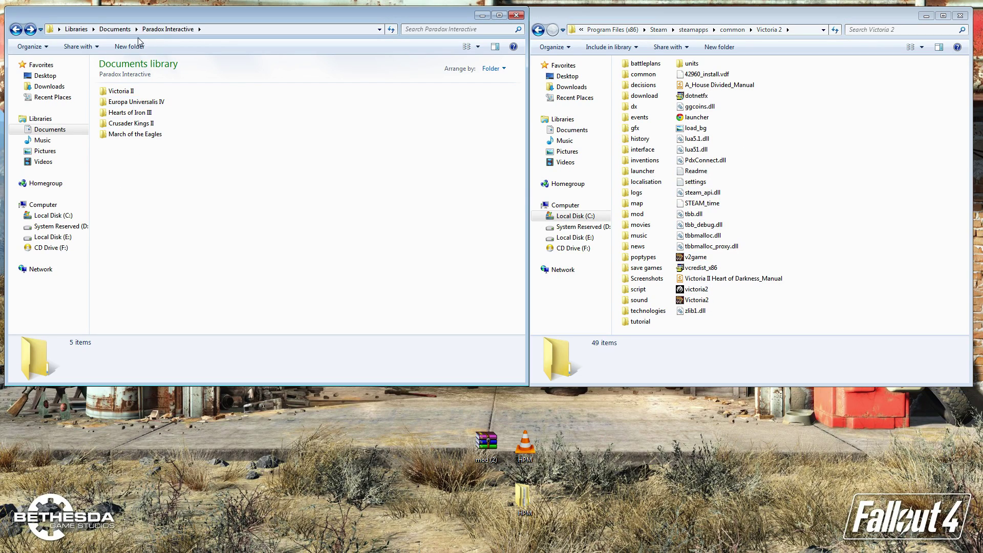
double_click(121, 91)
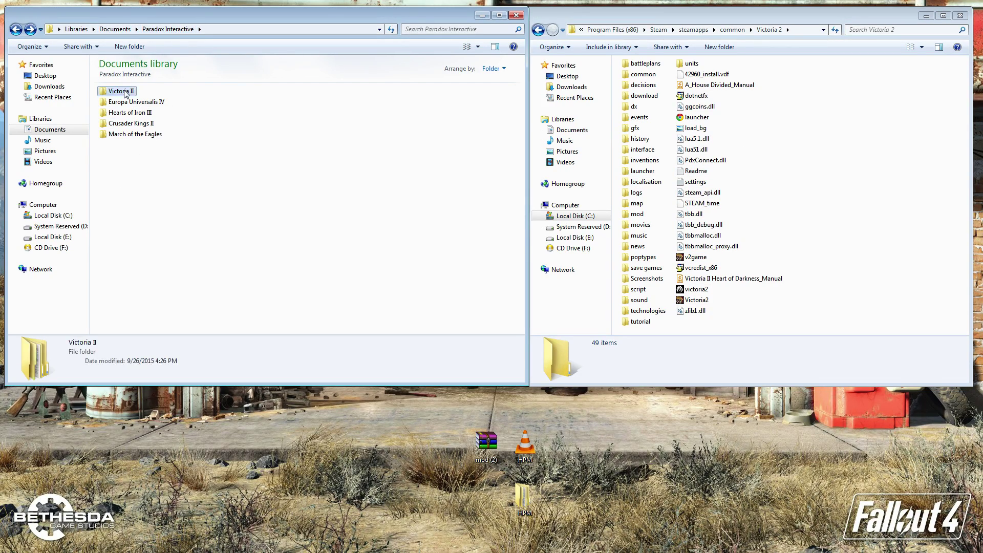
left_click_drag(166, 150, 99, 87)
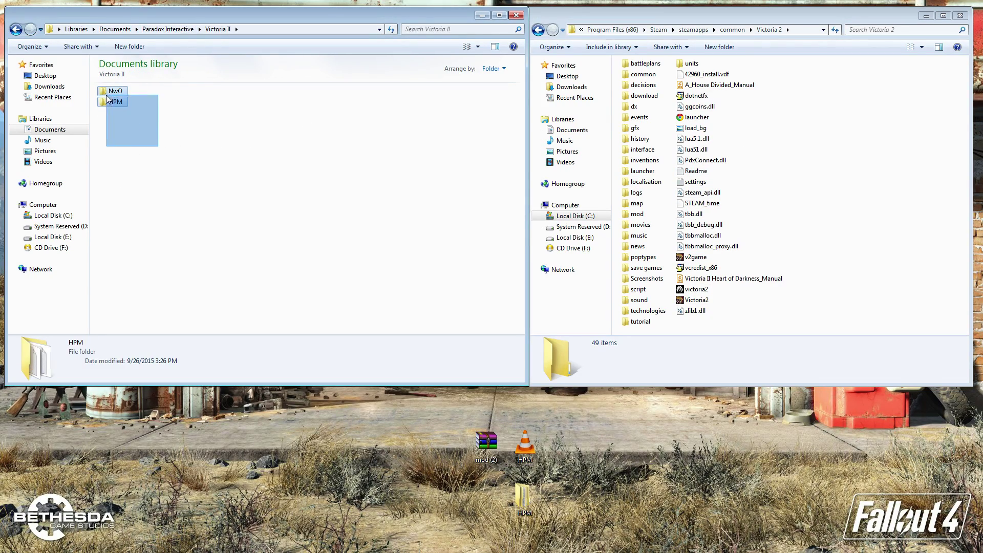
left_click(158, 141)
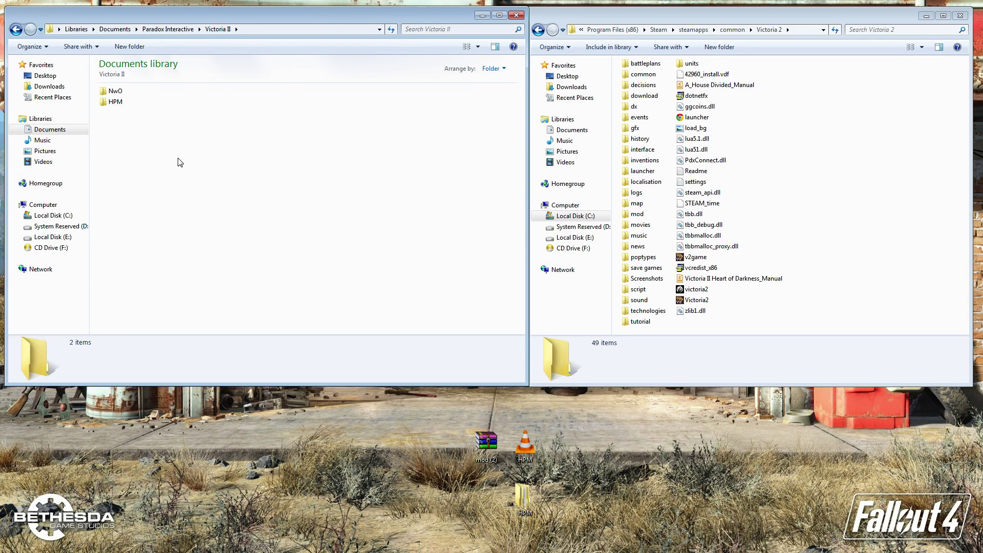
left_click_drag(149, 155, 109, 91)
left_click(163, 155)
Step: Examine the HPM mod file, the HPM folder and the mod (2) archive on the desktop
left_click_drag(550, 521, 509, 416)
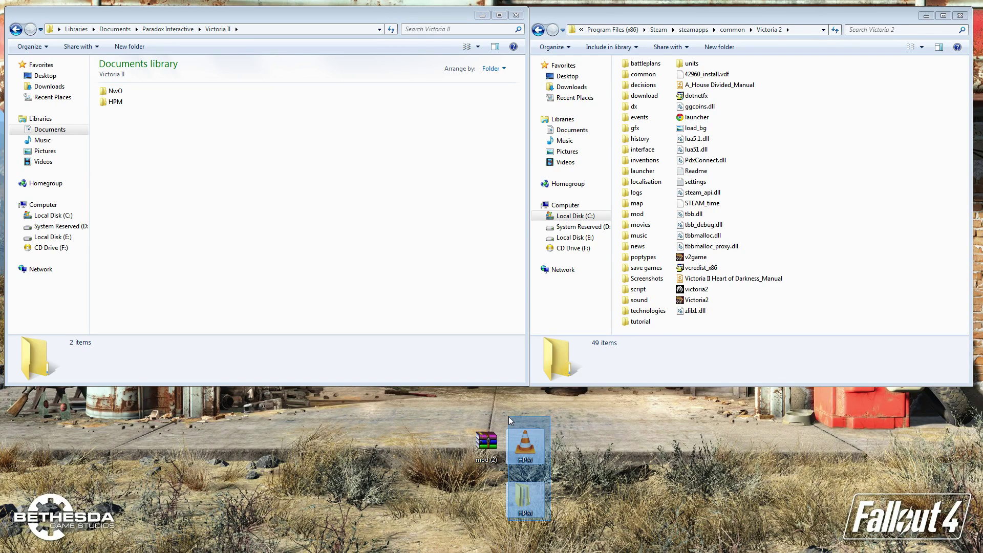
left_click(532, 495)
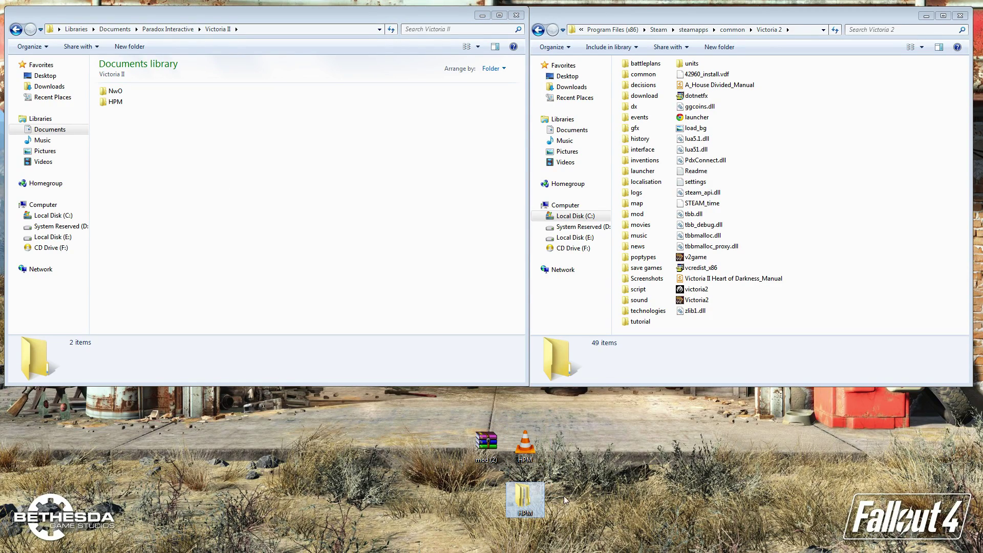
left_click(569, 494)
left_click(524, 441)
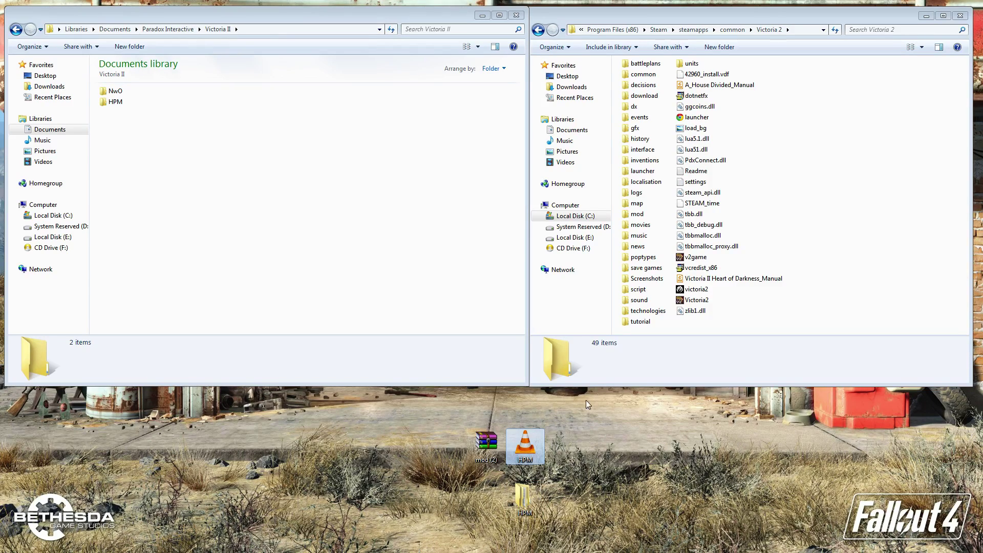
left_click(523, 511)
left_click(496, 440)
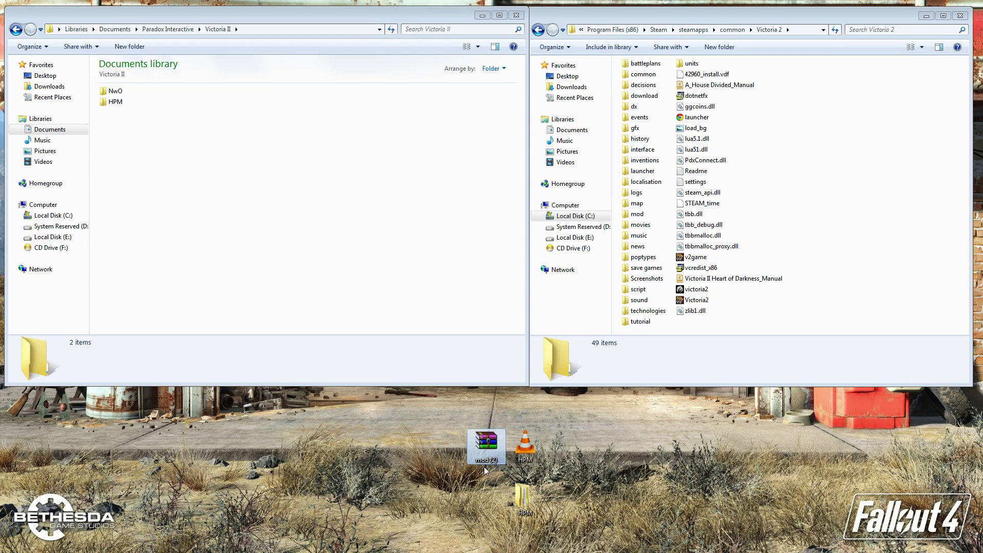
left_click(466, 415)
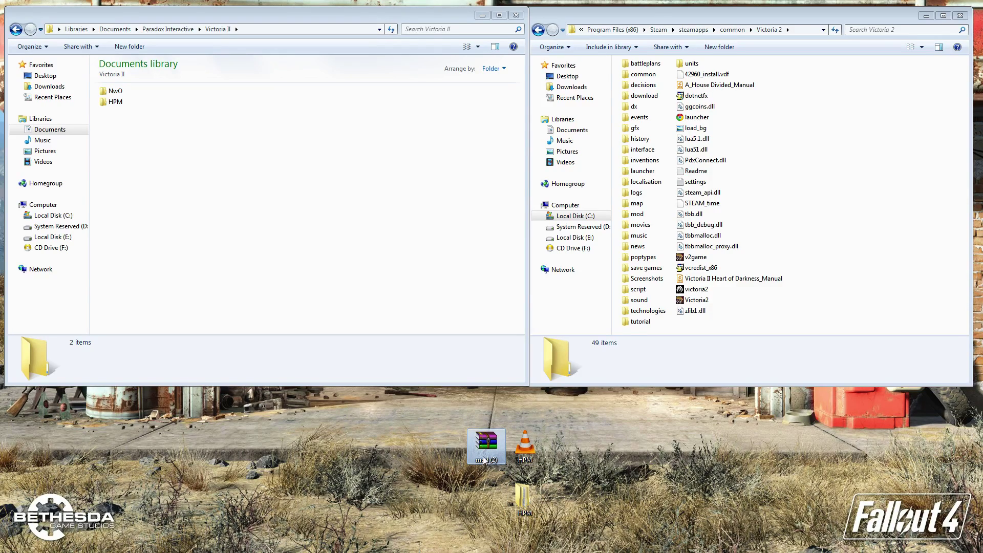
Step: Open the mod folder of Victoria 2 and move the HPM folder and HPM mod file from the desktop into it
left_click(640, 217)
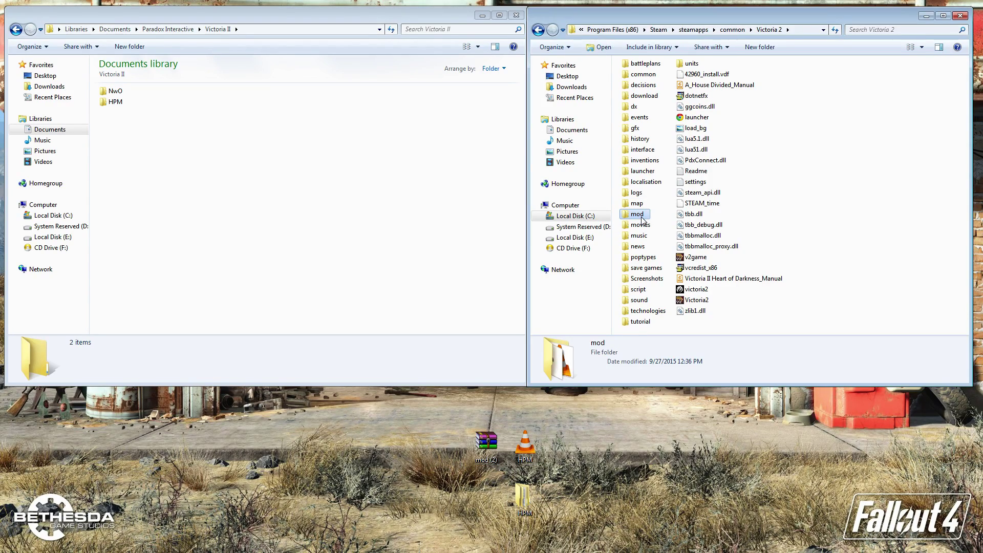
double_click(638, 215)
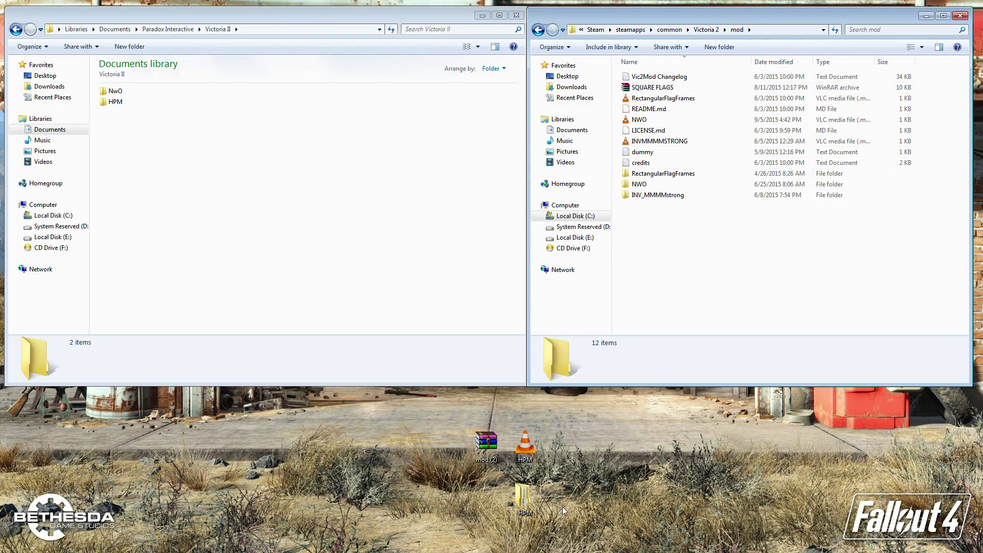
left_click_drag(562, 506, 508, 437)
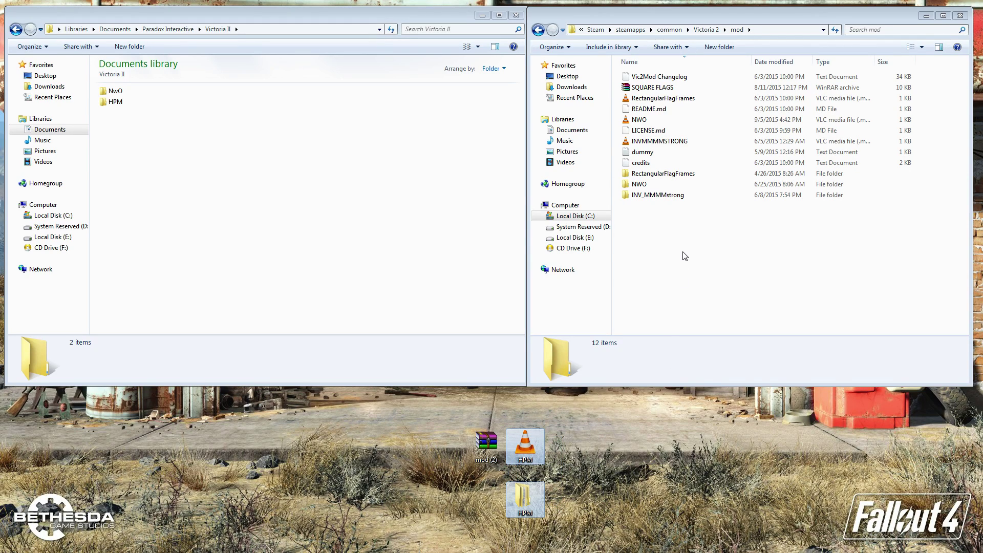
left_click_drag(685, 256, 685, 256)
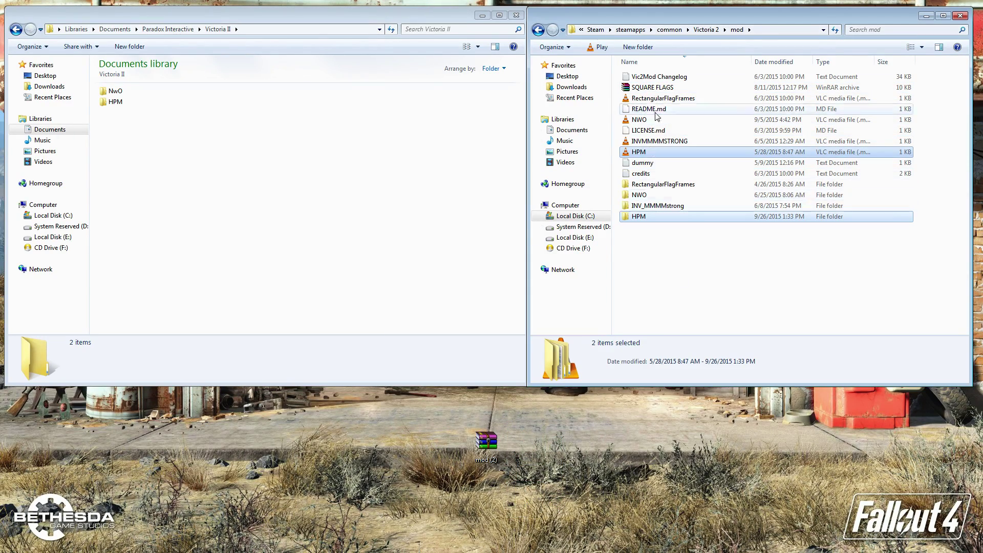
left_click(650, 88)
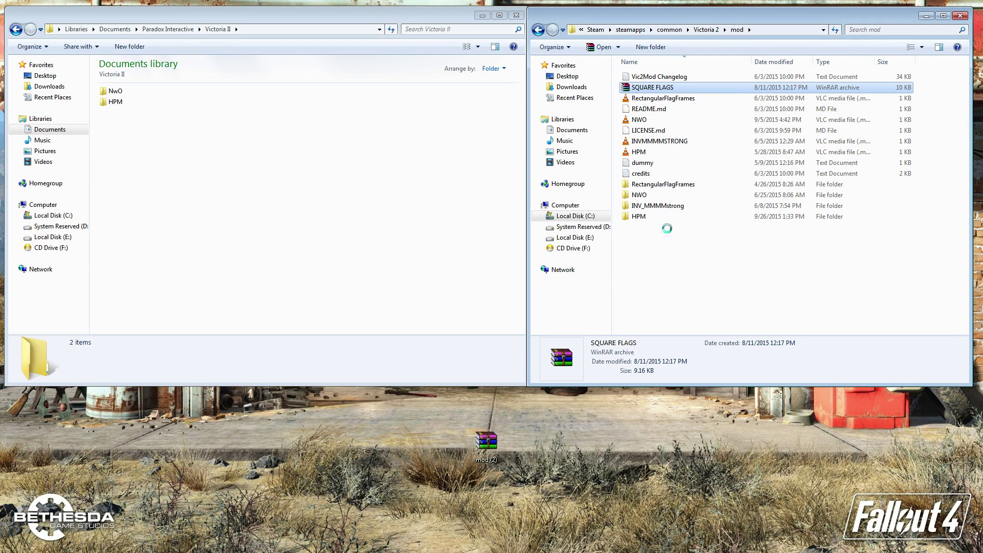
key("shift+F10")
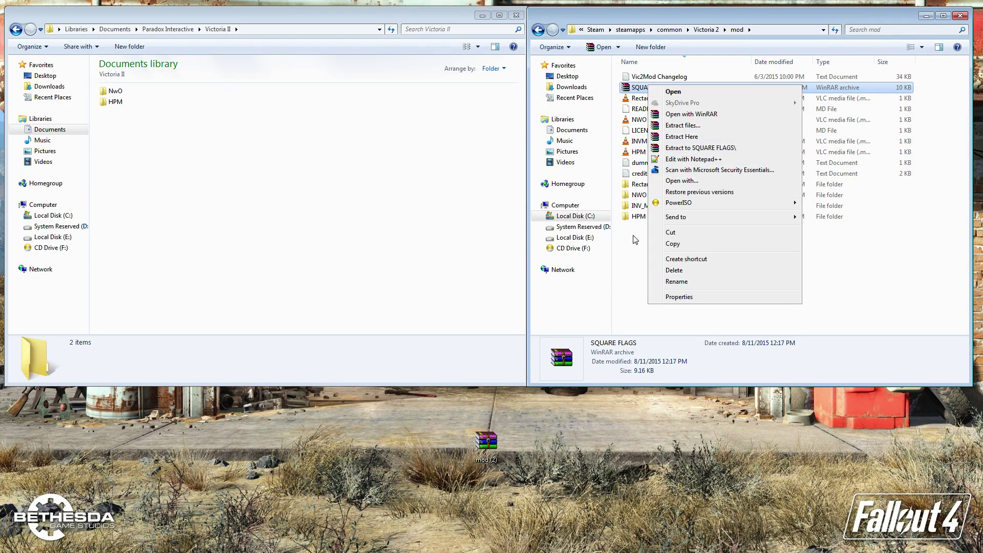
left_click(629, 290)
Step: Check the HPM folder and HPM mod file in the mod folder, and return to the Victoria 2 game folder
left_click(646, 216)
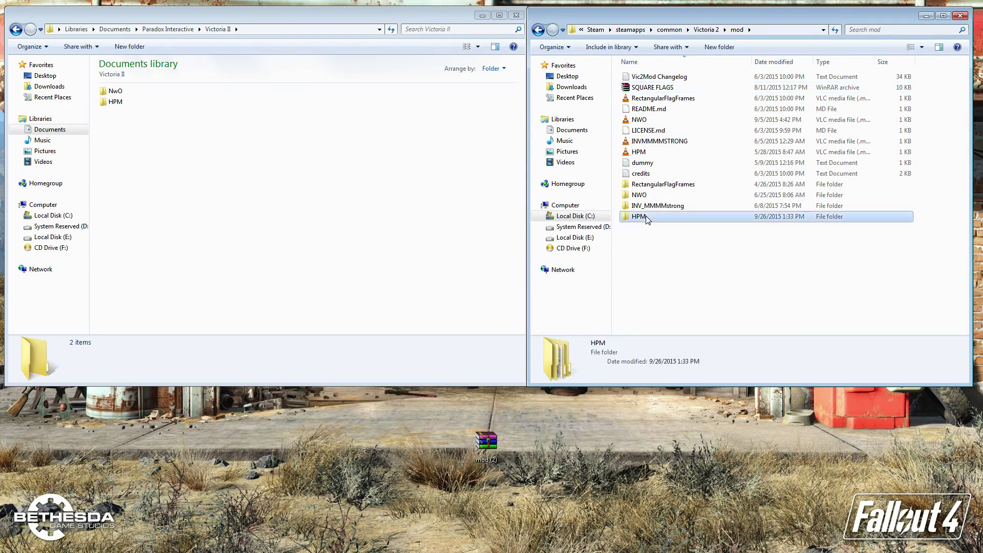
left_click(645, 152, "ctrl")
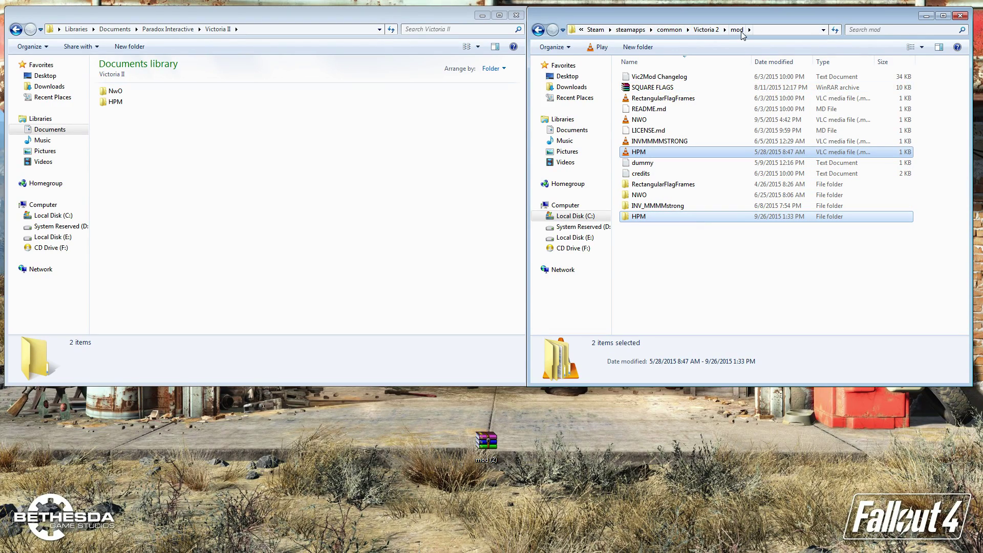
left_click(706, 30)
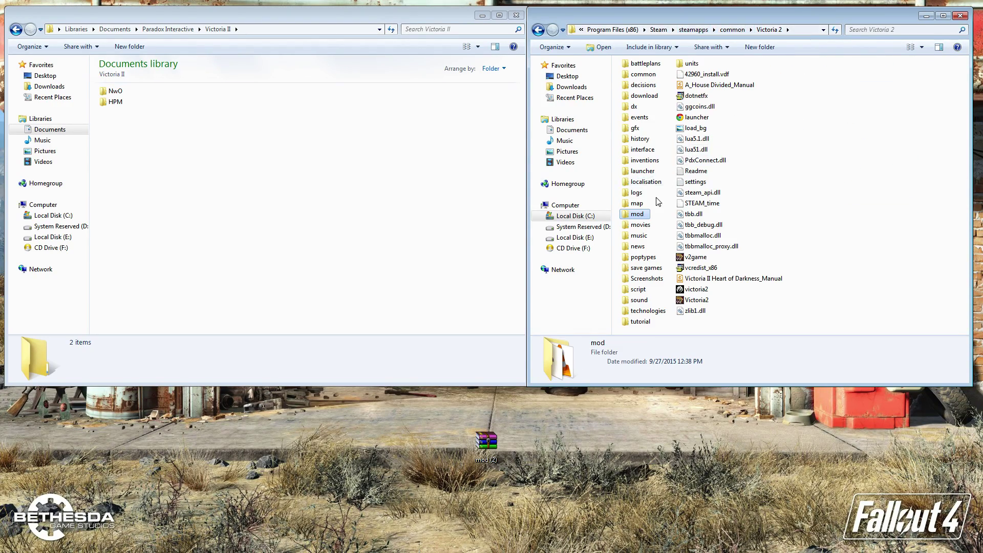
left_click(806, 183)
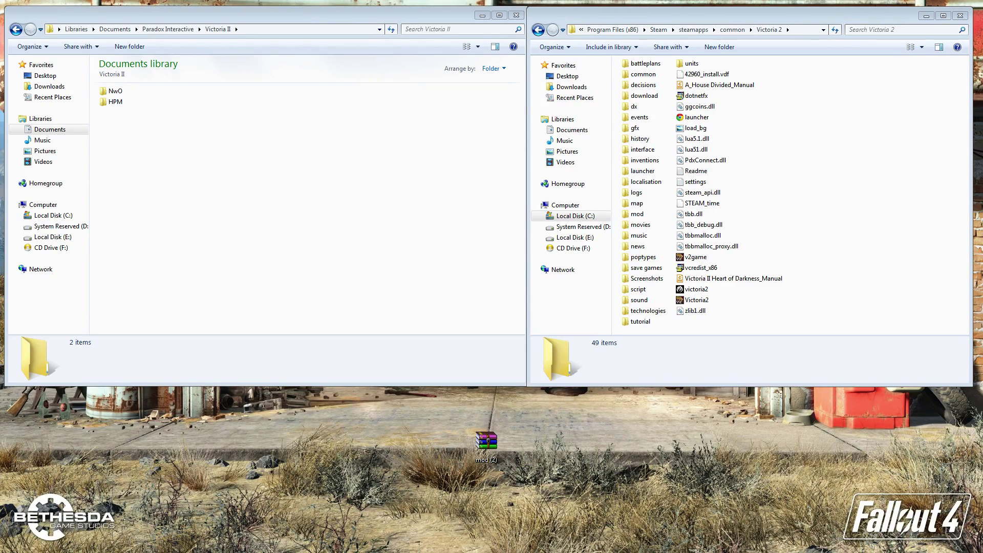
Step: Reposition the Victoria 2 launcher window and highlight Historical Project Mod in its mod list
left_click_drag(274, 166, 330, 232)
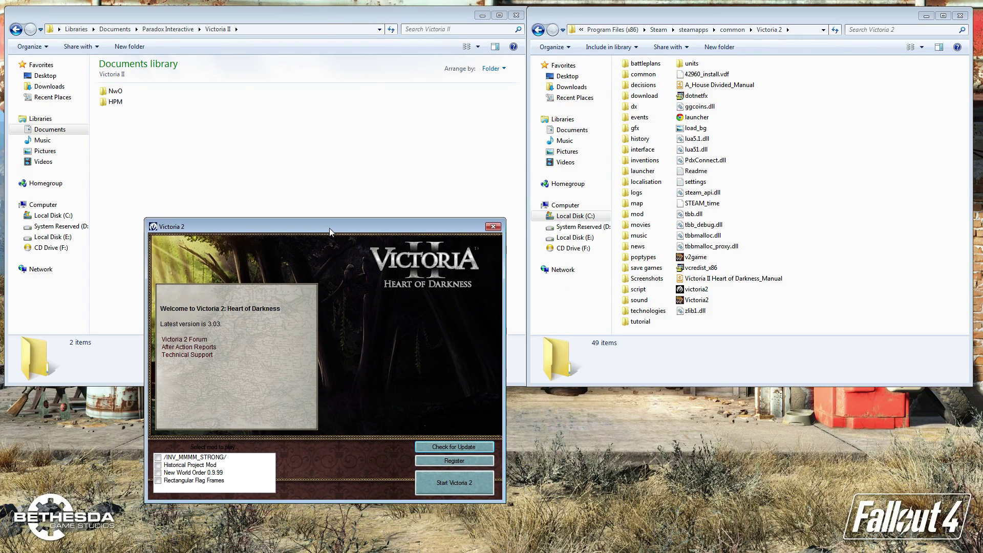
left_click(179, 466)
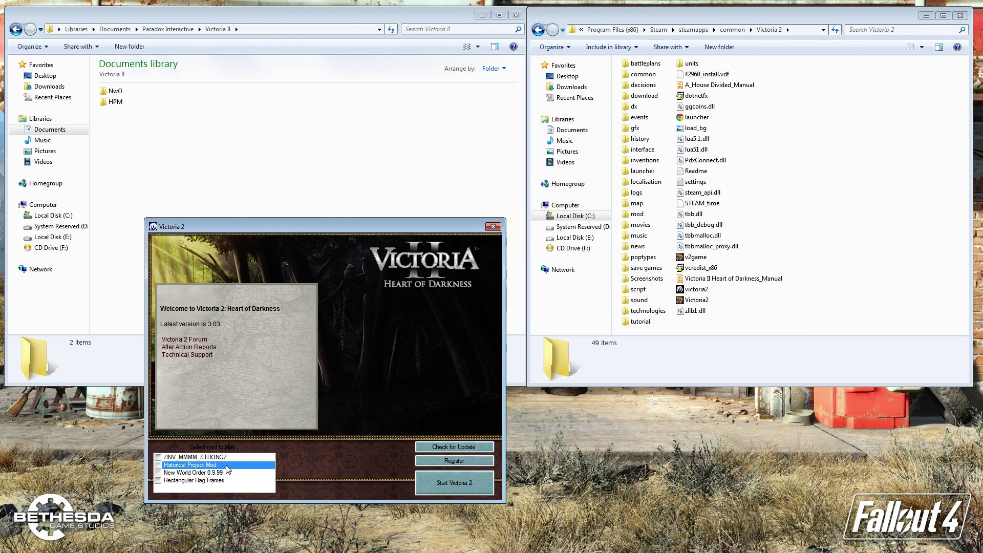
left_click(203, 481)
left_click(197, 457)
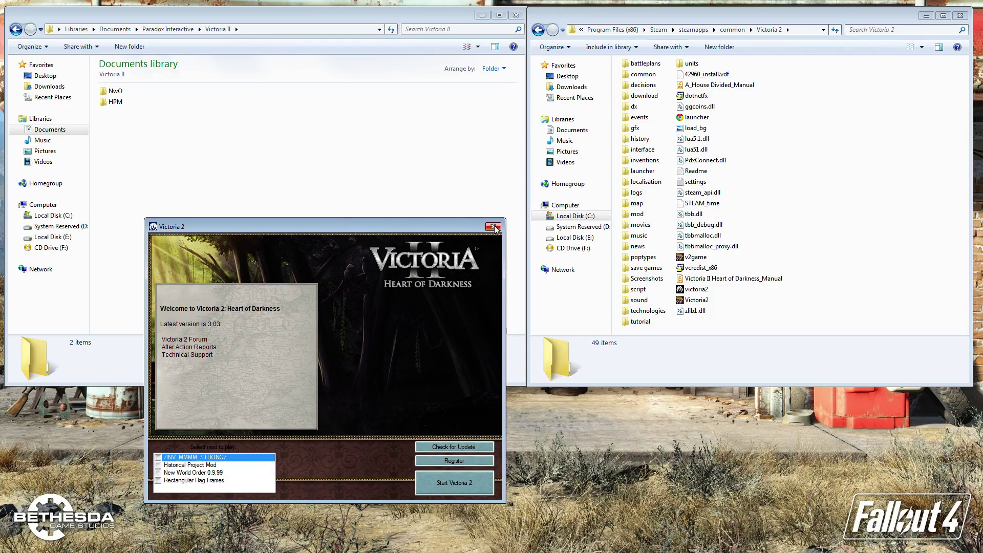
left_click_drag(431, 229, 371, 184)
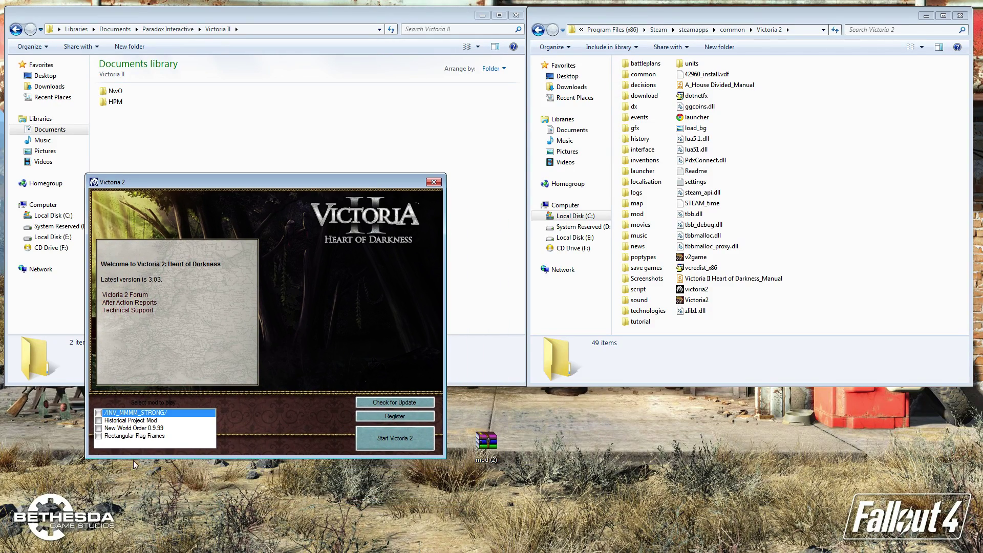
left_click(126, 421)
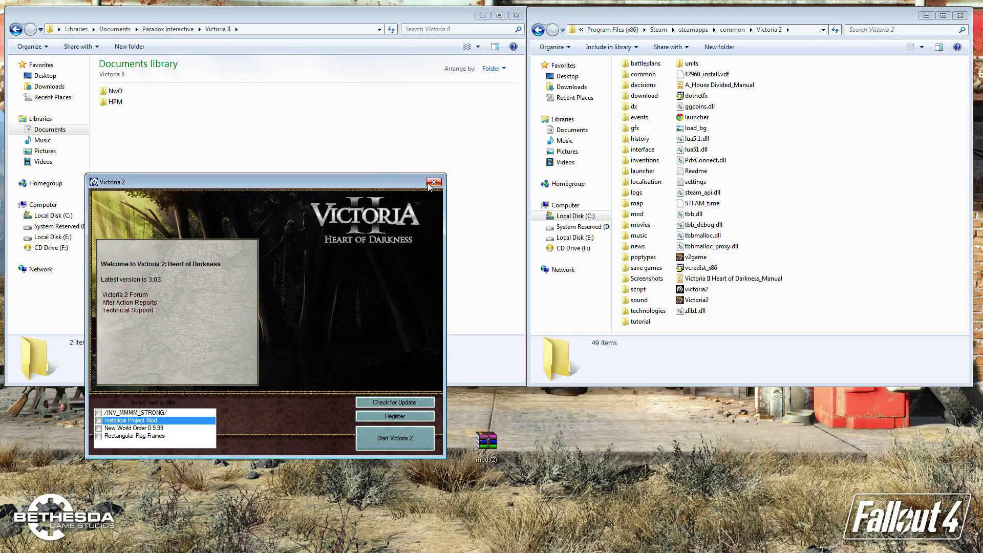
left_click_drag(404, 184, 423, 242)
Step: Open the game's settings file in Notepad++, examine the master_volume line, and close the editor
left_click(756, 260)
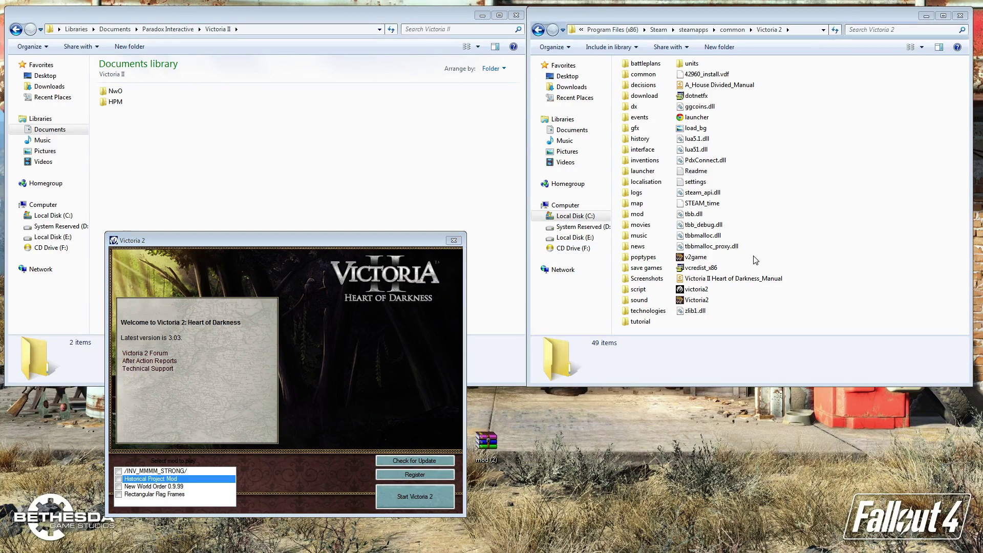
left_click(696, 183)
right_click(696, 184)
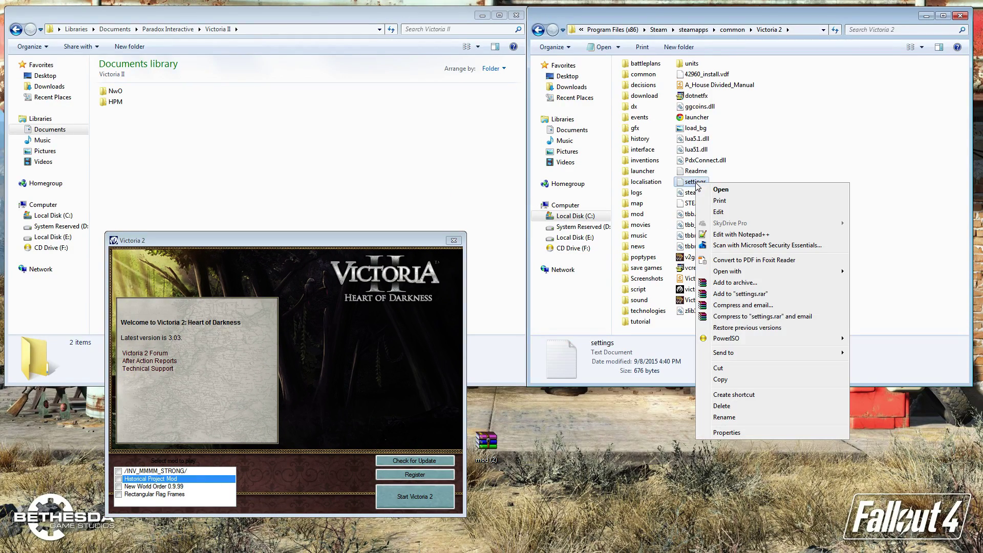
left_click(732, 234)
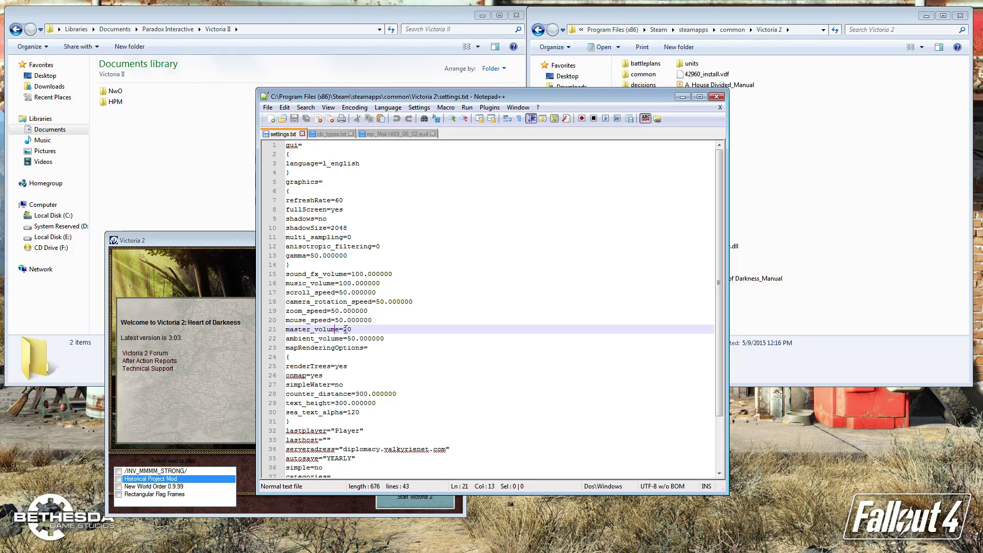
left_click_drag(353, 330, 285, 330)
left_click(317, 333)
left_click(716, 97)
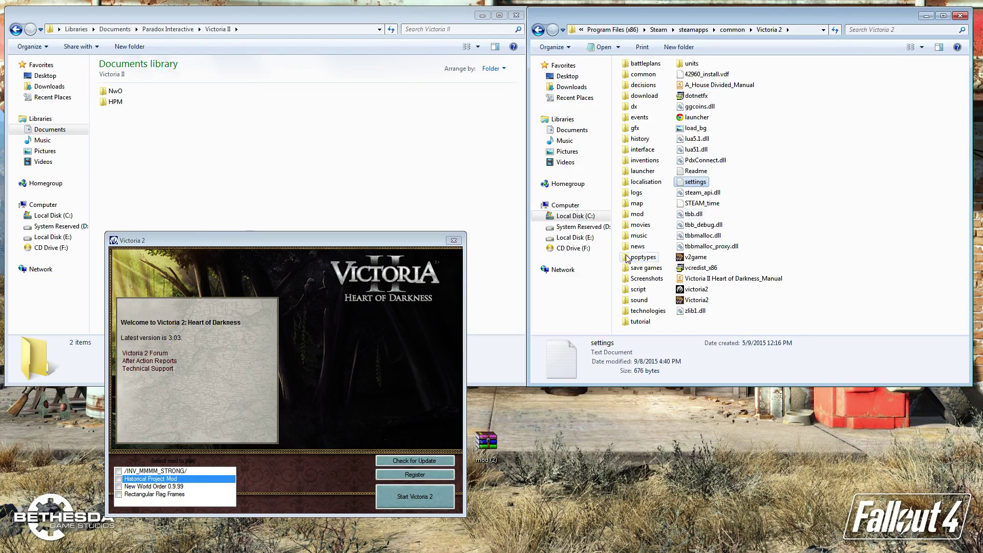
left_click(761, 294)
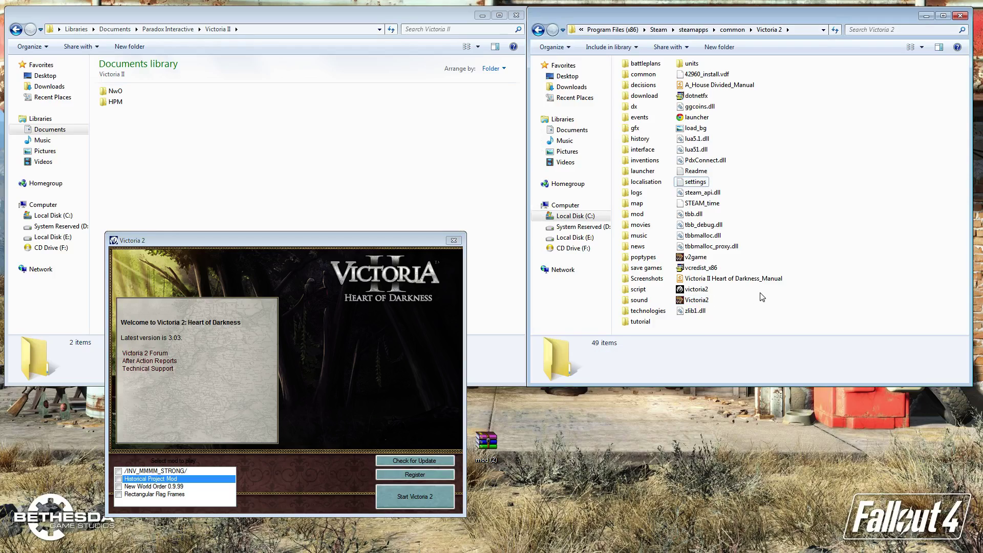
Step: Open the cache folder inside the map folder of the Victoria 2 game folder and check it for leftover files
left_click(694, 214)
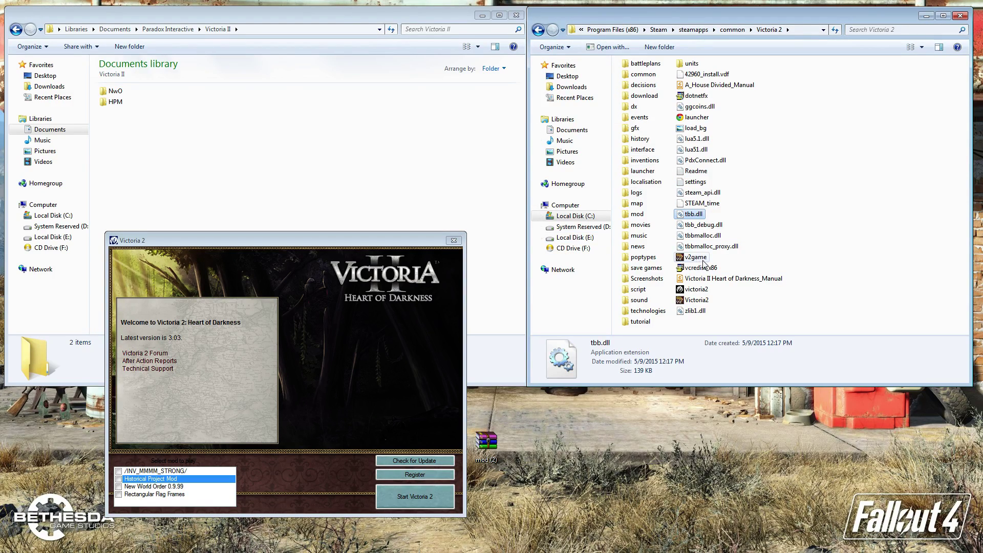
double_click(652, 214)
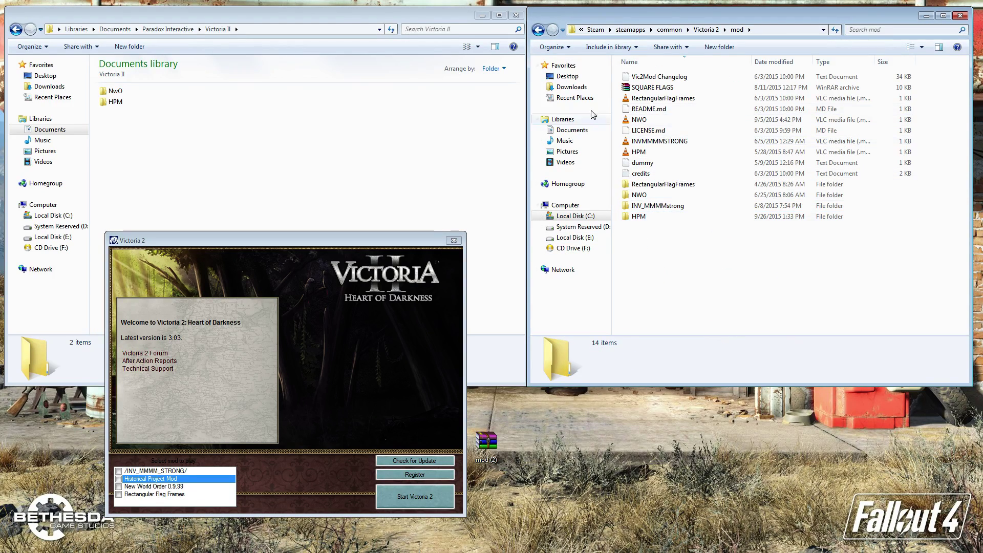
key("BackSpace")
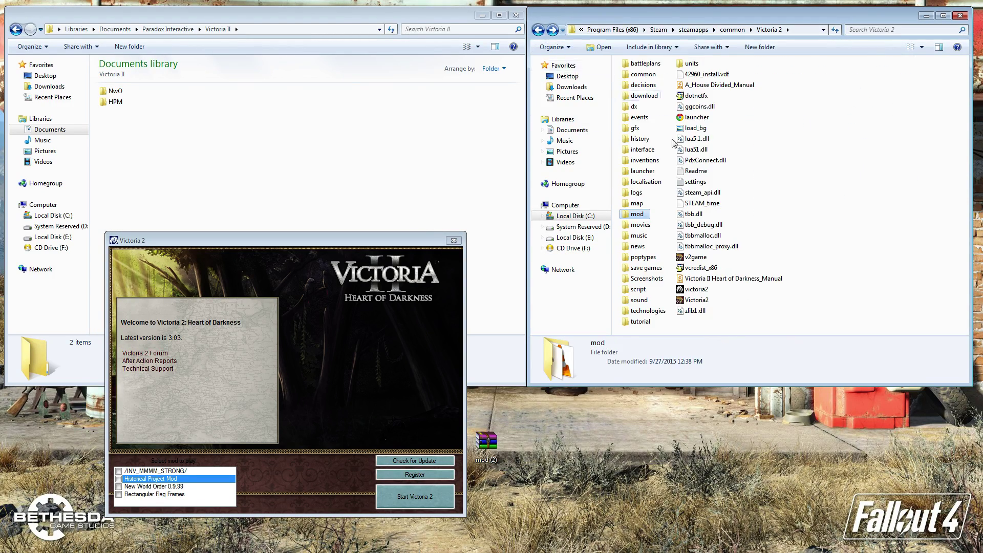
double_click(644, 203)
double_click(640, 76)
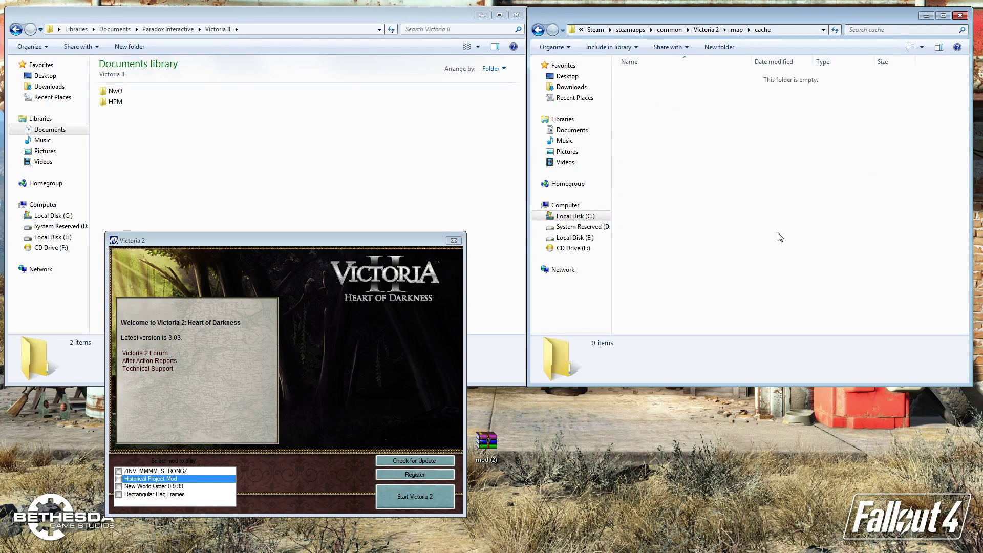
left_click_drag(822, 285, 619, 65)
left_click_drag(761, 248, 622, 59)
Step: Delete the HPM folder from the Victoria II folder under Paradox Interactive in Documents, moving it to the Recycle Bin
left_click(420, 191)
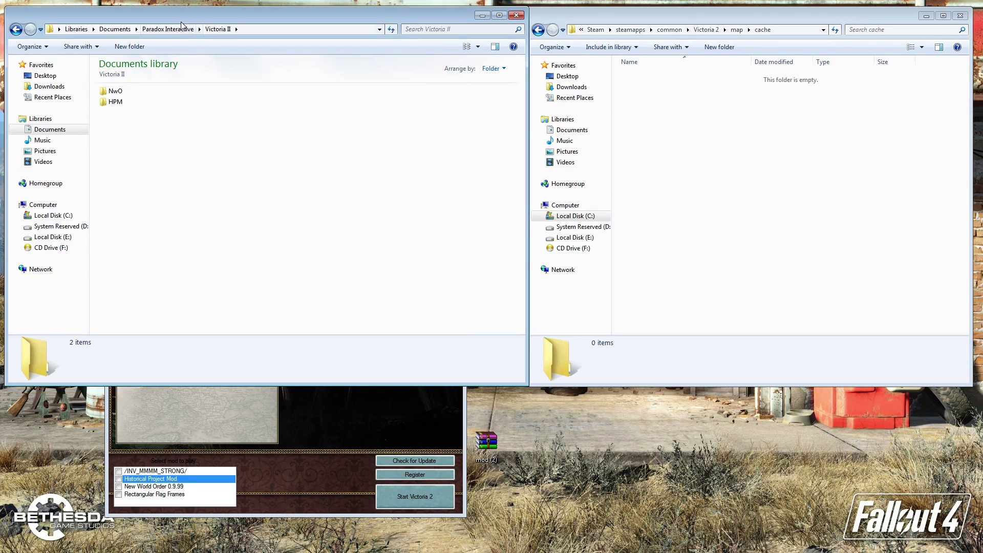
left_click(163, 31)
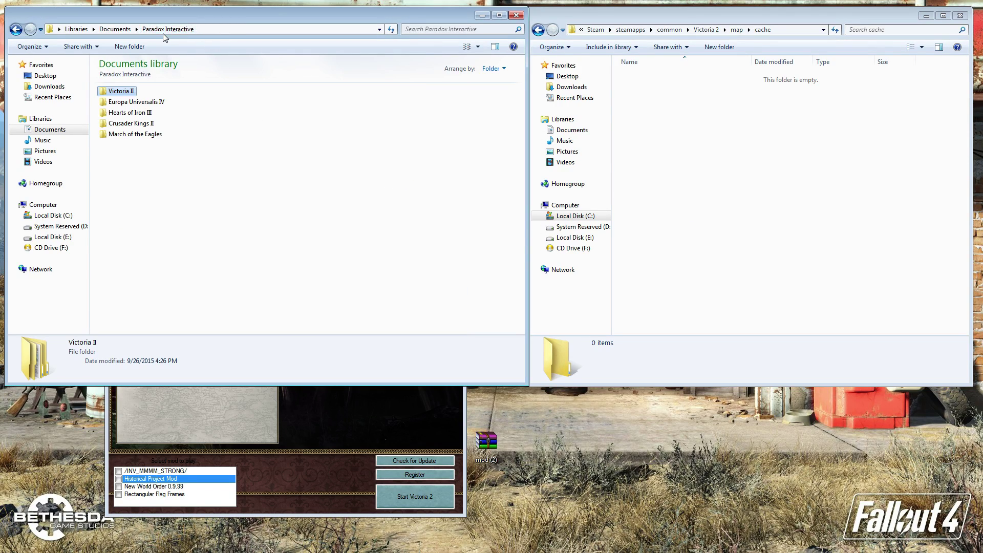
double_click(120, 92)
left_click(115, 102)
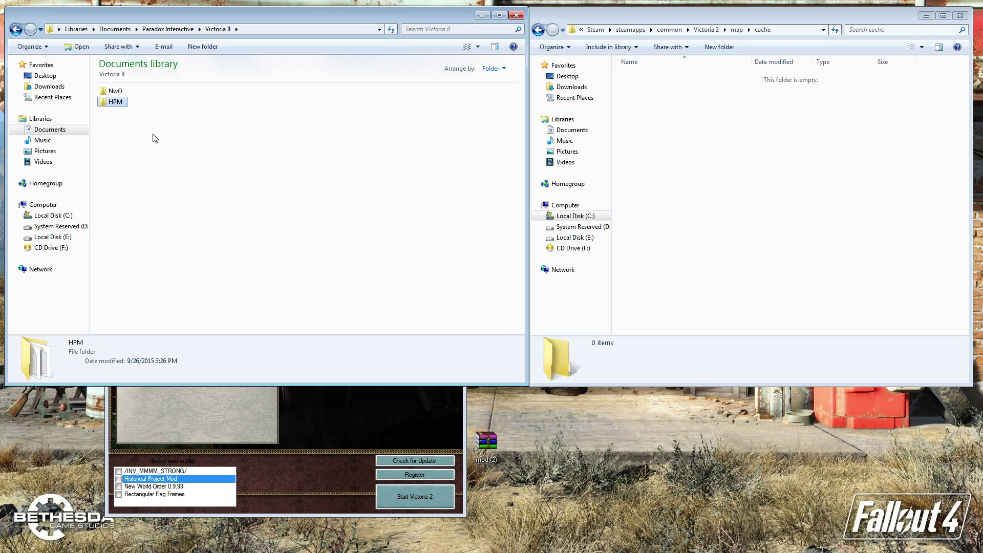
key("Delete")
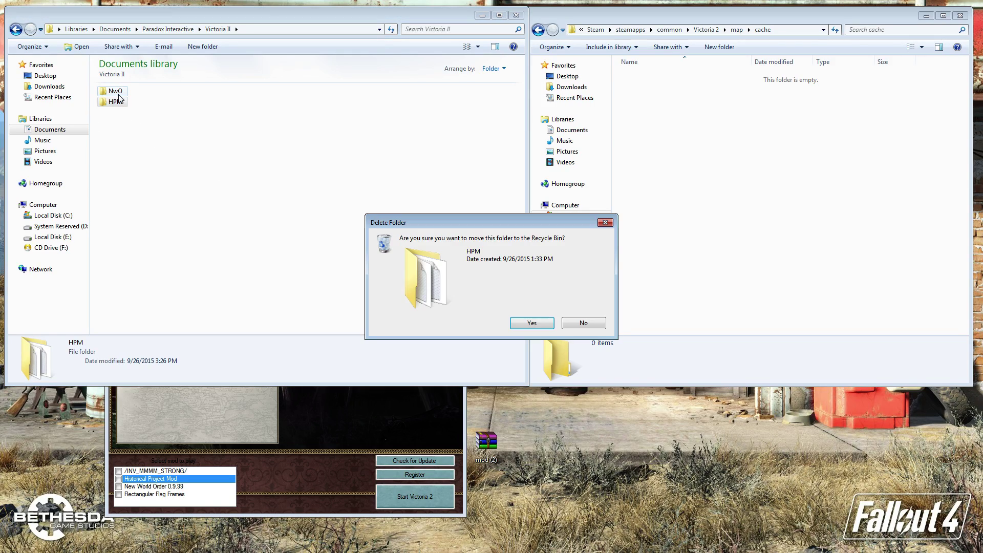
left_click(522, 322)
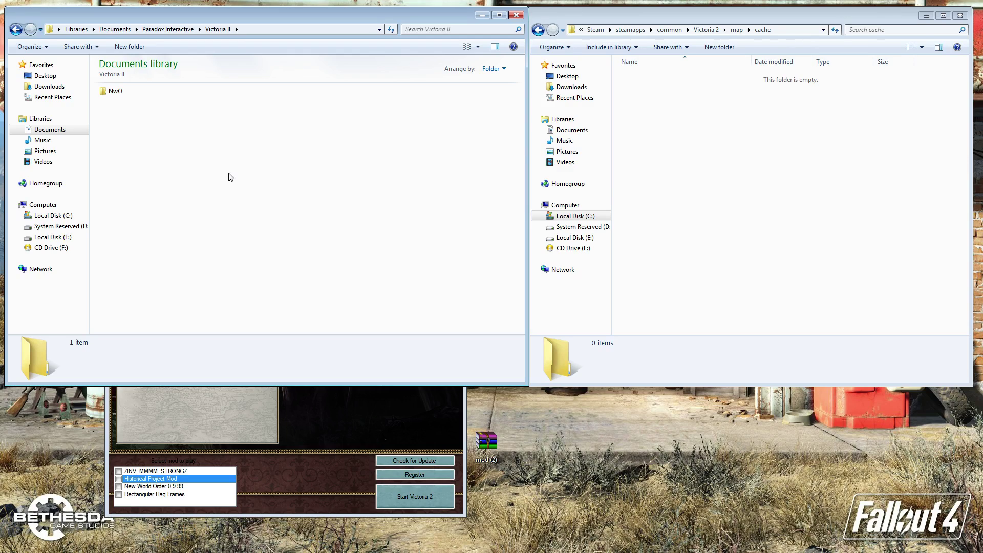
Step: Locate the Steam folder in Program Files (x86) on Local Disk (C:), and return to the map's cache folder
left_click(702, 256)
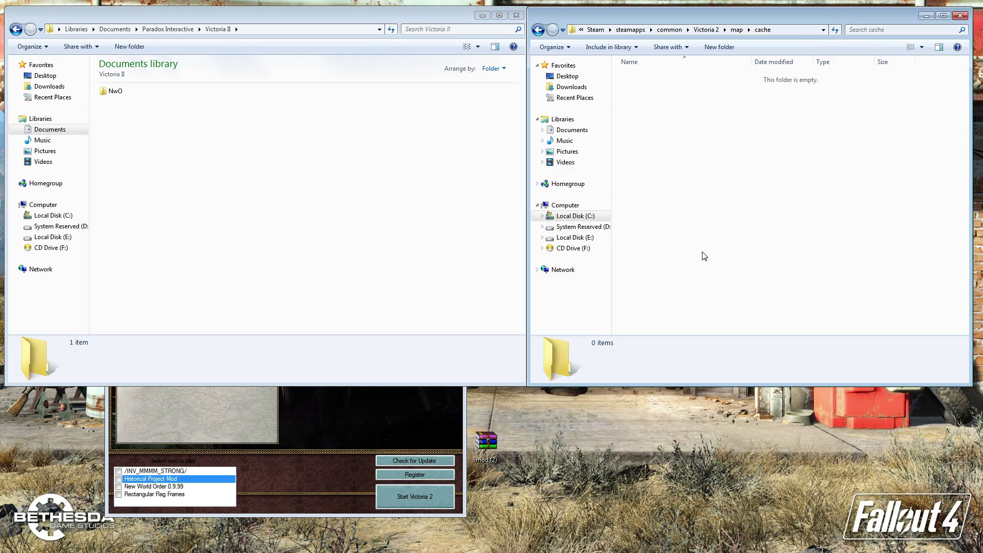
left_click(579, 216)
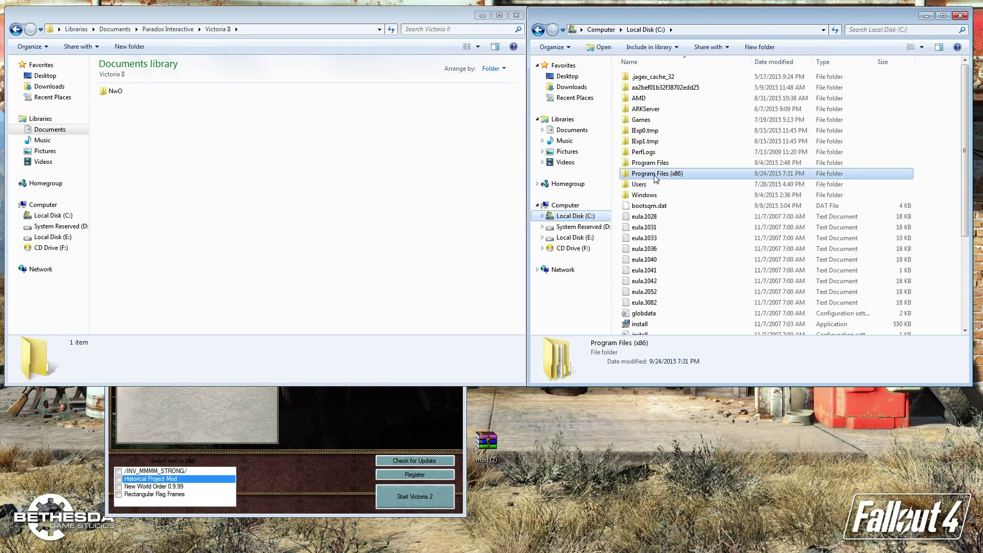
double_click(659, 174)
scroll(672, 261, "down", 10)
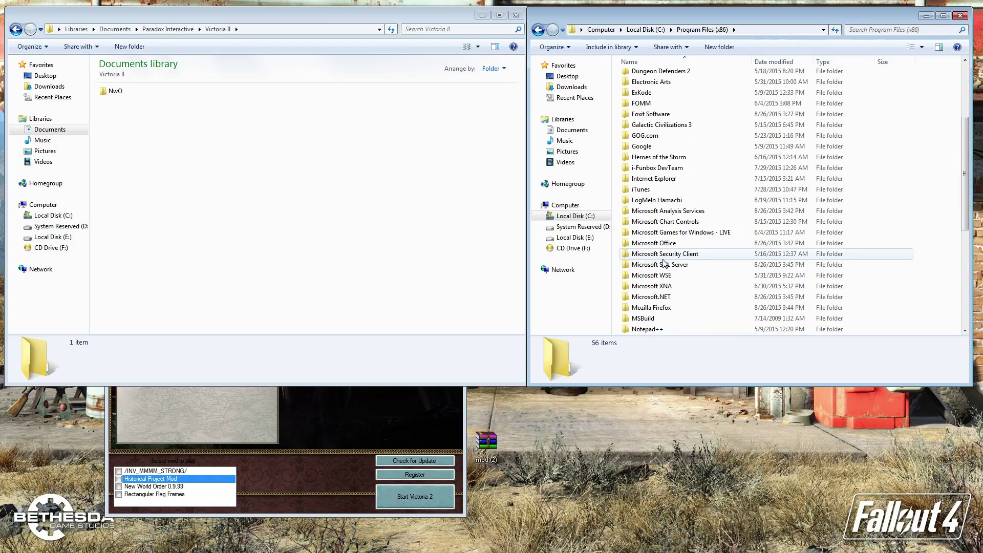
type("st")
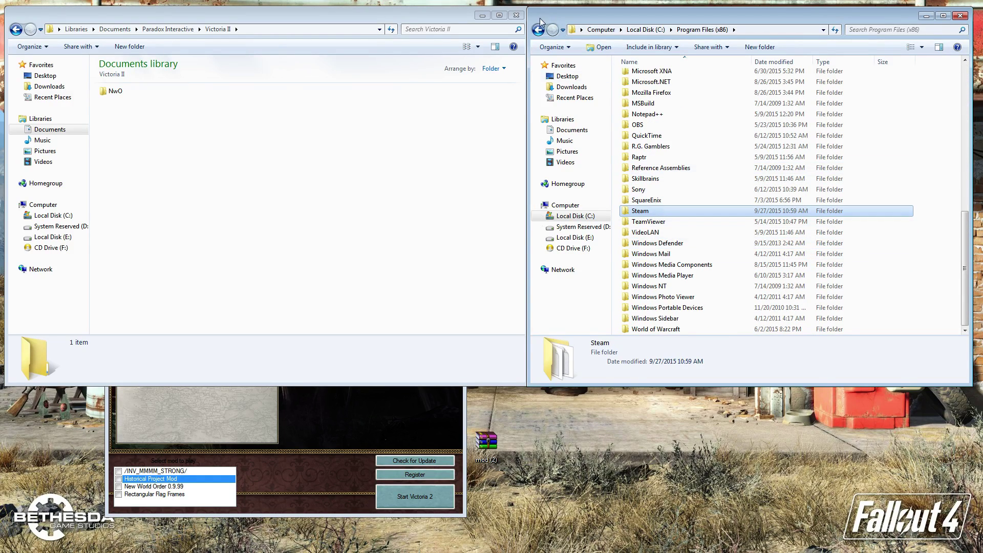
left_click(540, 31)
left_click(540, 32)
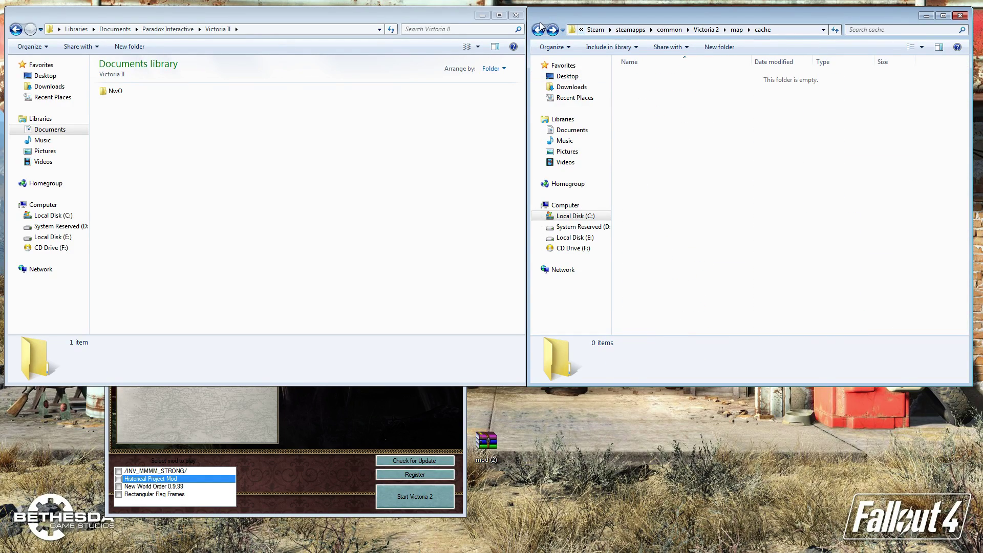
Step: Check the HPM mod file in the game's mod folder and the Historical Project Mod entry in the Victoria 2 launcher
left_click(706, 30)
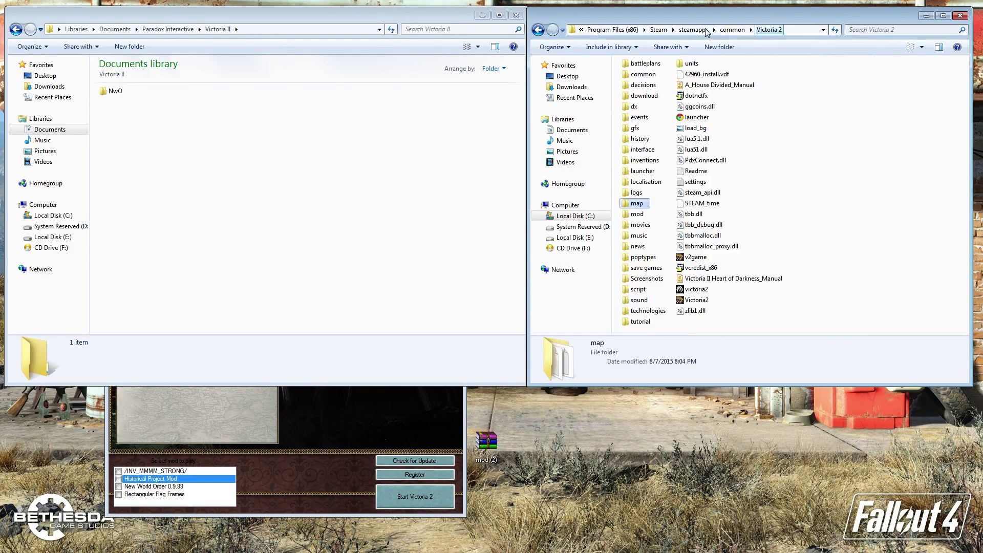
double_click(636, 214)
left_click(638, 151)
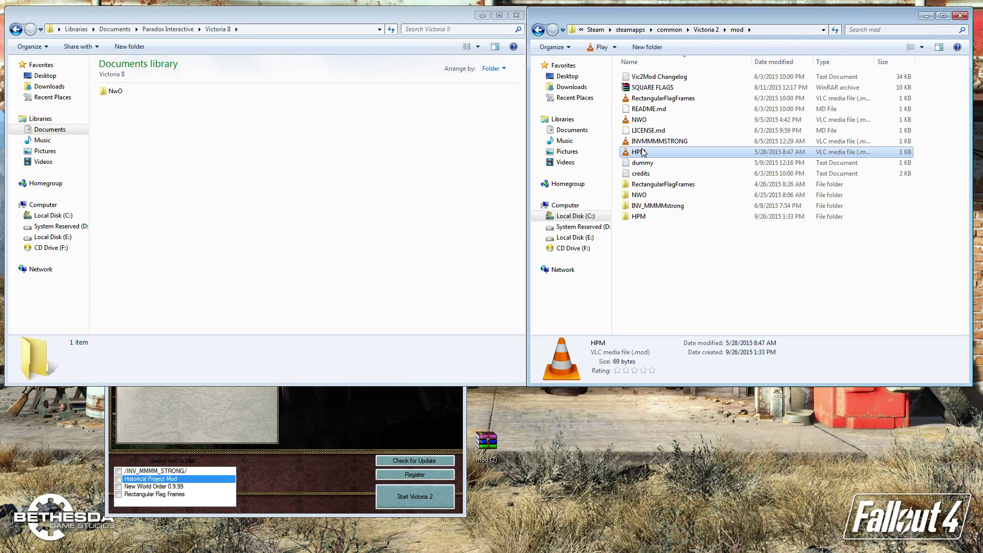
left_click(318, 474)
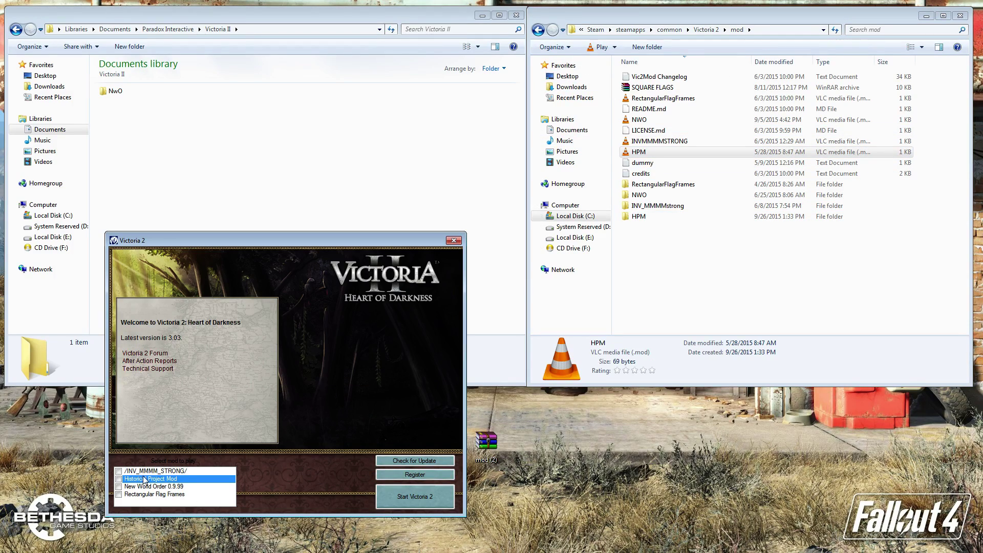
left_click(637, 319)
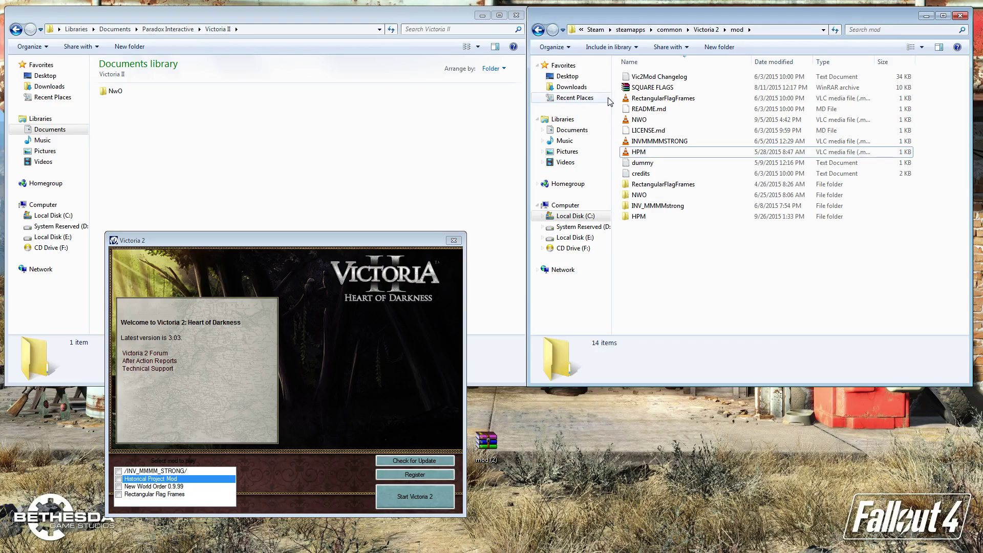
Step: From the mod folder, go to the game's map folder, look into its cache folder again, and return to map
left_click(706, 29)
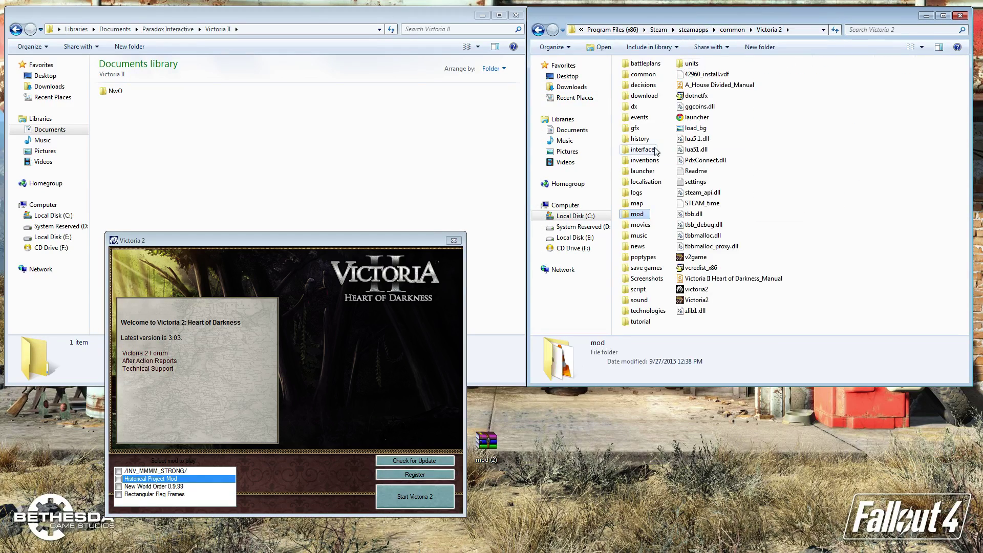
double_click(636, 204)
left_click(639, 77)
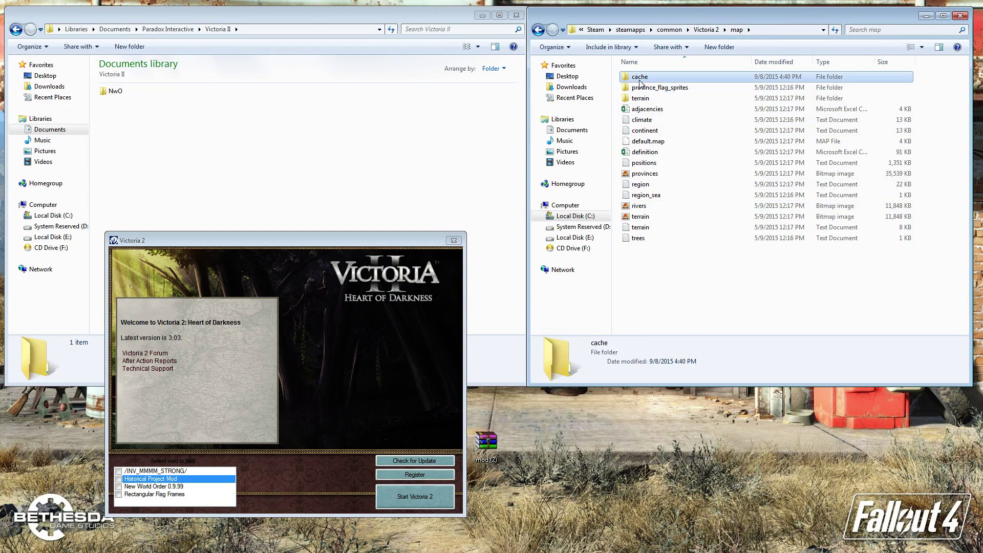
double_click(639, 78)
left_click(537, 30)
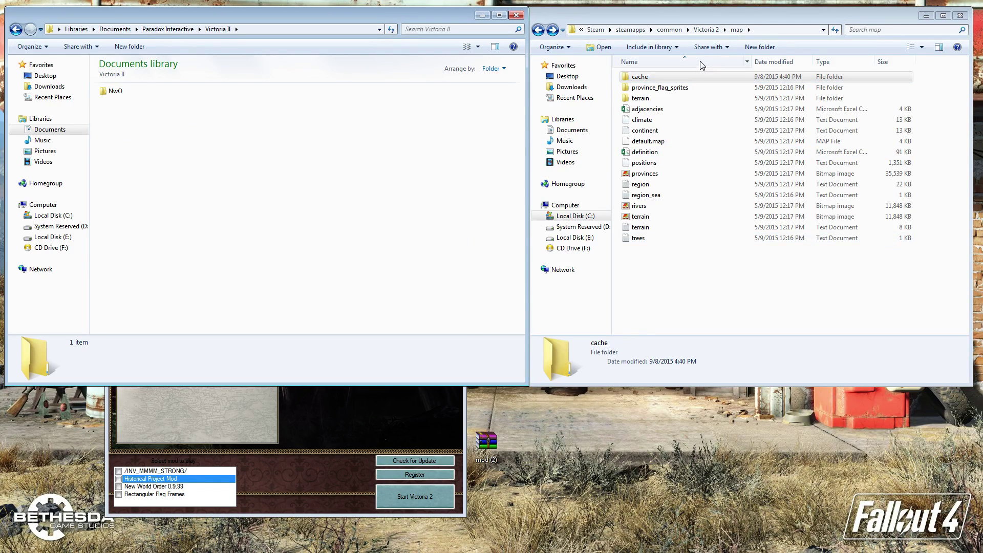
Step: Return to the Victoria 2 game folder, select the v2game application, and bring the Victoria 2 launcher to the front
left_click(704, 30)
left_click(706, 256)
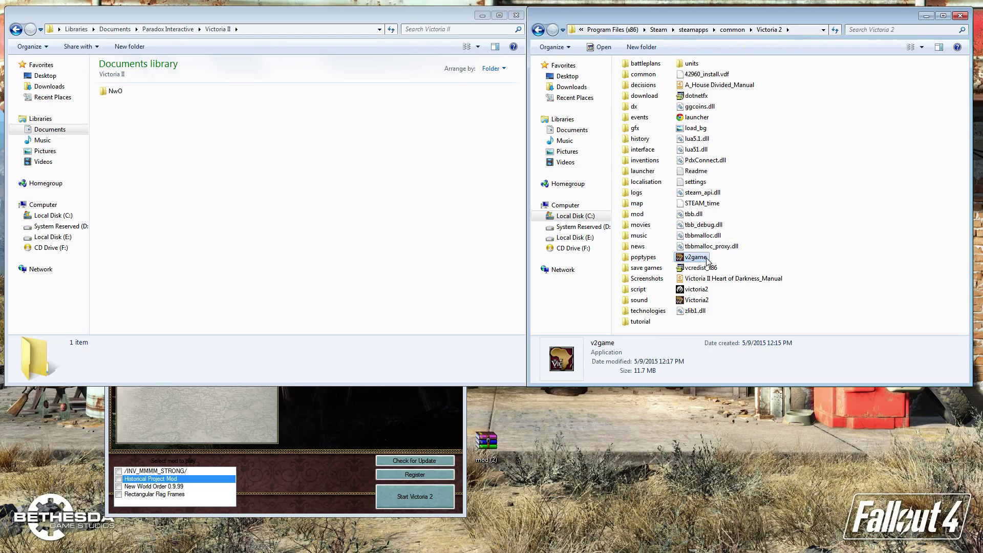
left_click(349, 425)
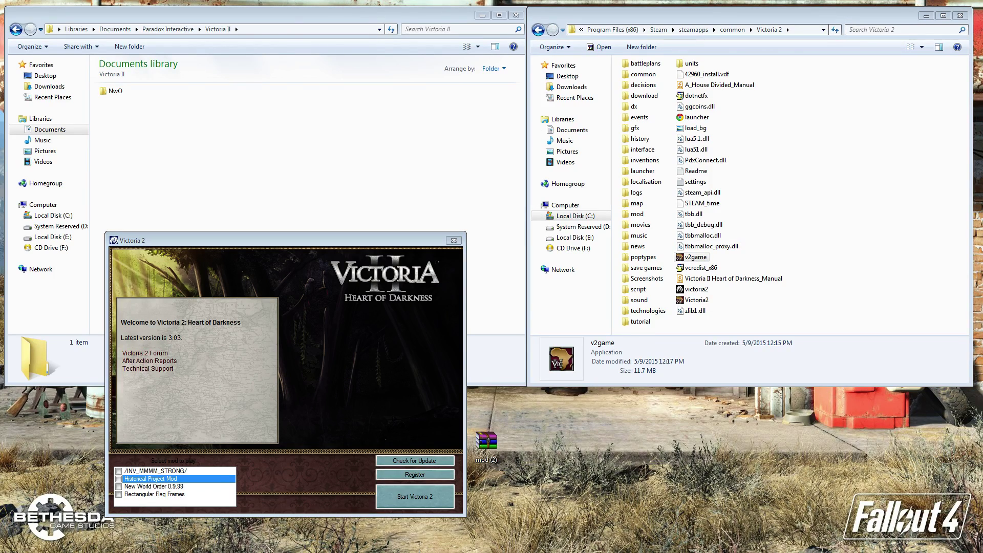